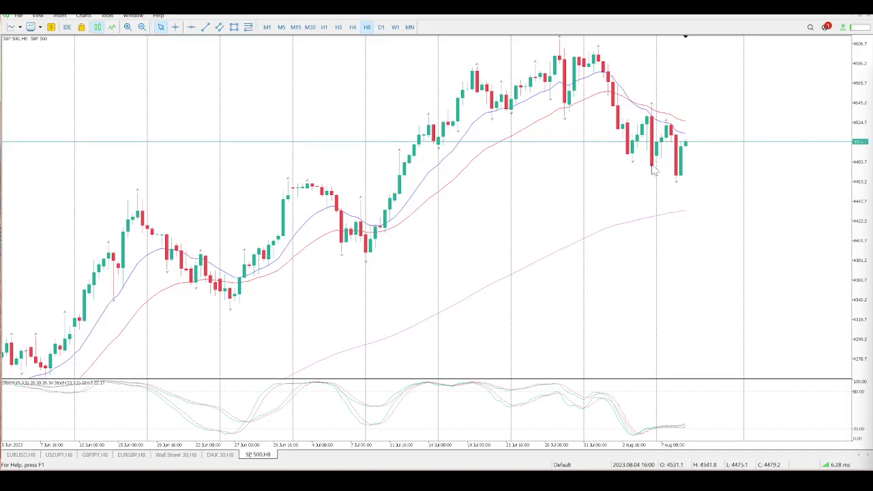
# Draw two red horizontal levels near the early-July highs (about 4452–4463) on H8, then switch to D1.
pyautogui.click(191, 28)
pyautogui.moveTo(642, 176); pyautogui.dragTo(597, 188)
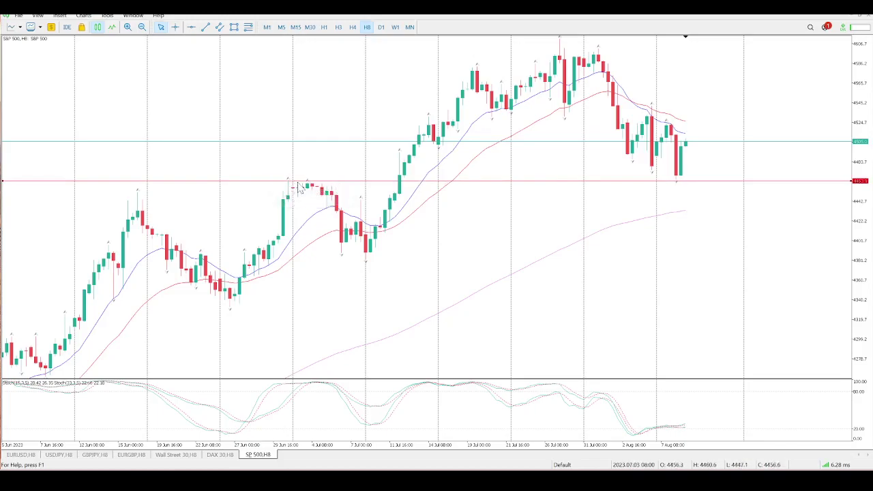
pyautogui.click(191, 26)
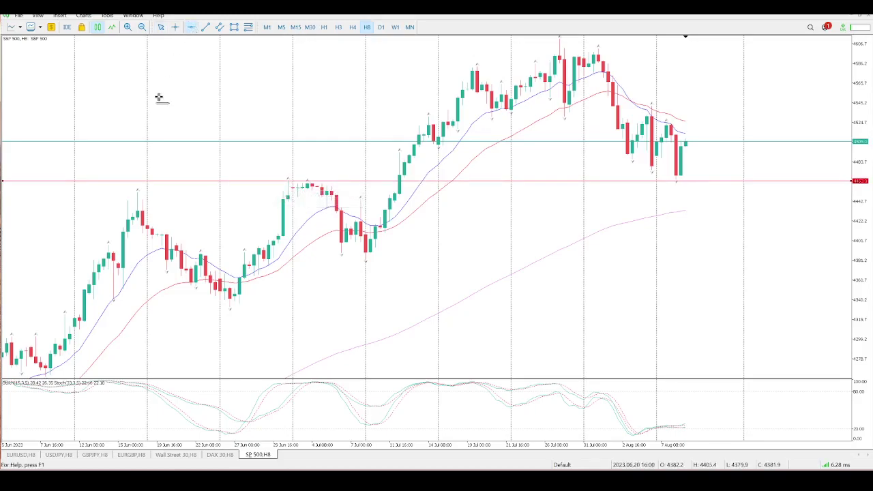
pyautogui.click(145, 192)
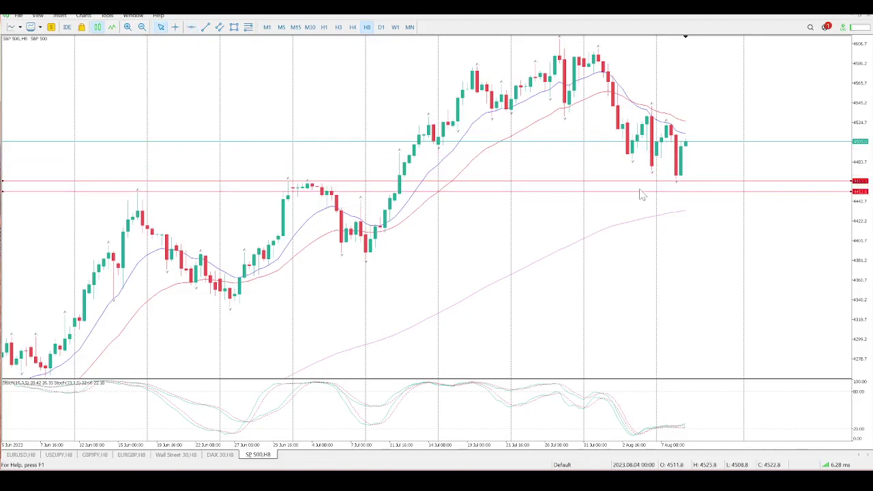
pyautogui.click(381, 27)
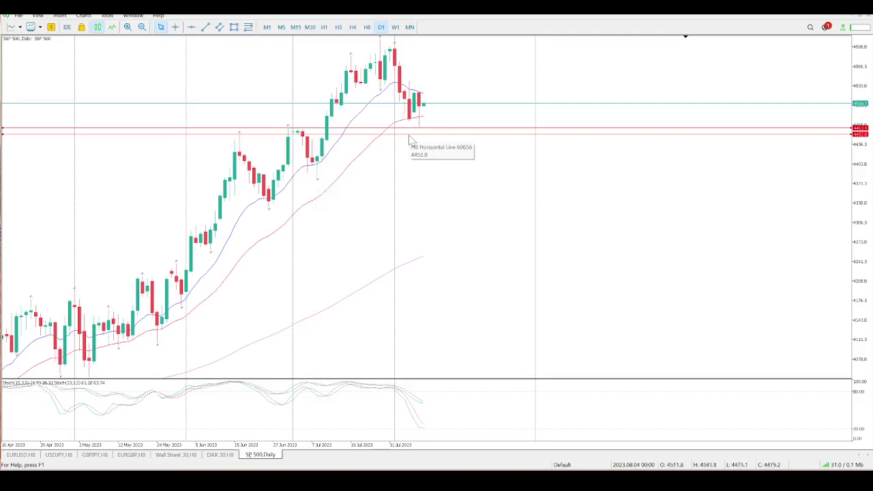
# Add a red horizontal level just above current price on the daily chart, then go back to H8.
pyautogui.click(191, 26)
pyautogui.moveTo(462, 103)
pyautogui.mouseDown()
pyautogui.moveTo(464, 80)
pyautogui.moveTo(469, 92)
pyautogui.mouseUp()
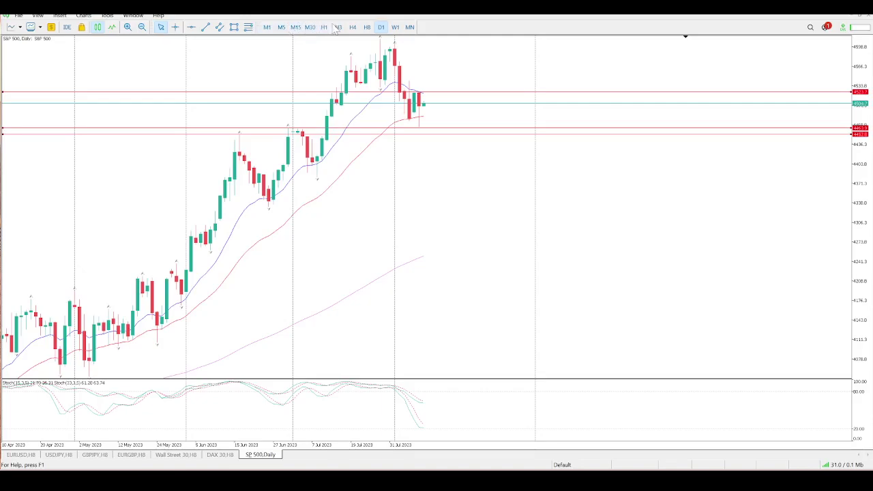
pyautogui.click(367, 28)
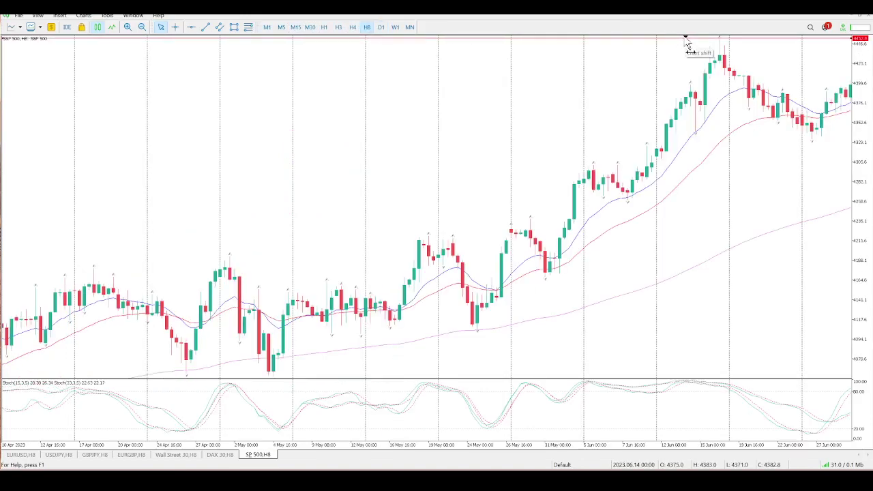
# Jump the H8 chart to the latest bars, then switch to the H3 timeframe.
pyautogui.press('End')
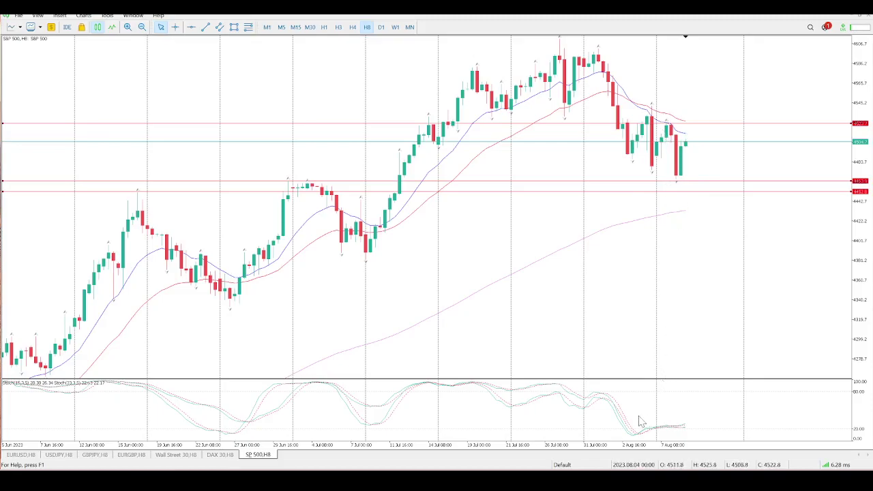
pyautogui.click(339, 28)
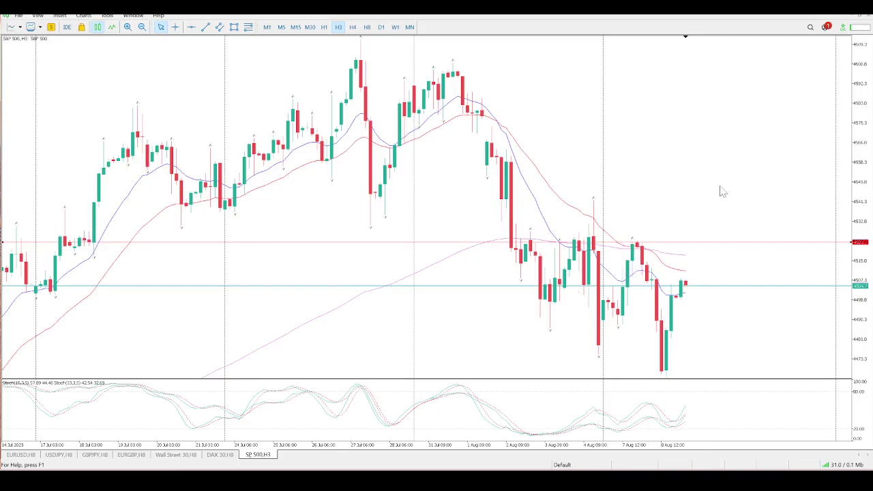
# Compress the price scale and place a red level at the late-July highs near 4583.1, then switch to H1.
pyautogui.moveTo(860, 133); pyautogui.dragTo(846, 351)
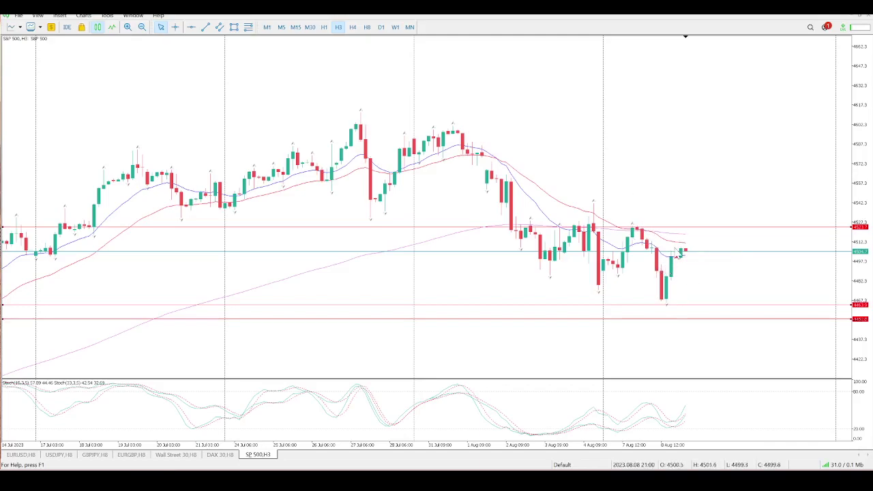
pyautogui.moveTo(487, 164)
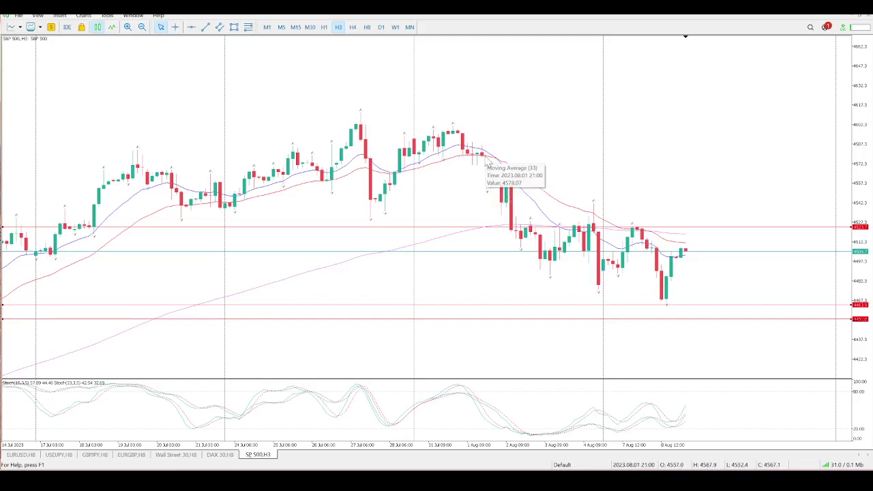
pyautogui.click(191, 27)
pyautogui.click(179, 118)
pyautogui.moveTo(179, 130); pyautogui.dragTo(174, 150)
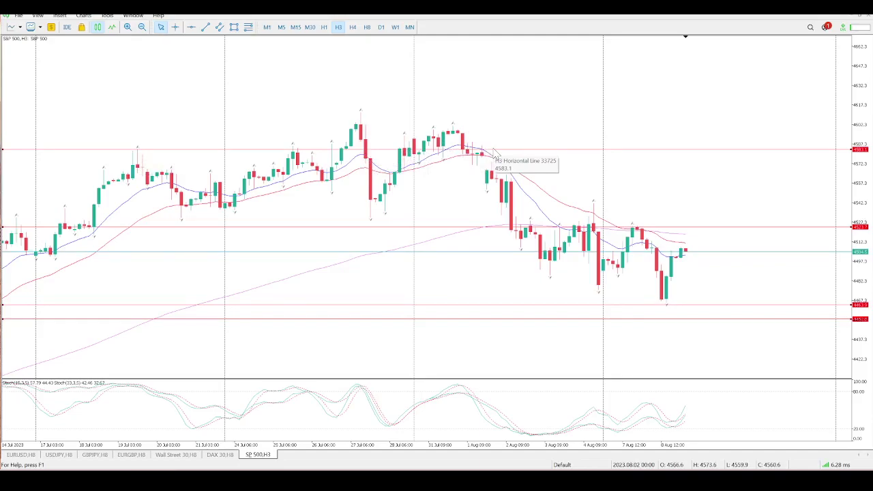
pyautogui.click(324, 27)
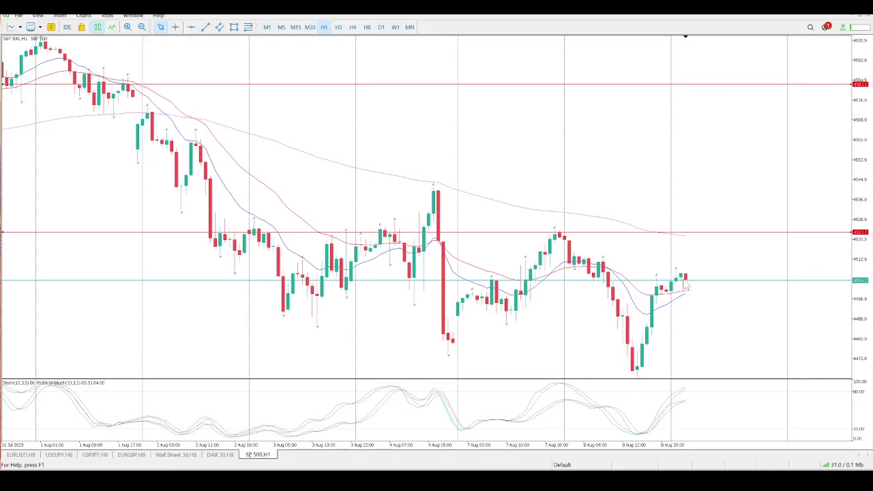
# Draw red H1 levels at the August lows and at 4509.2, then switch to M15.
pyautogui.moveTo(680, 286)
pyautogui.click(191, 27)
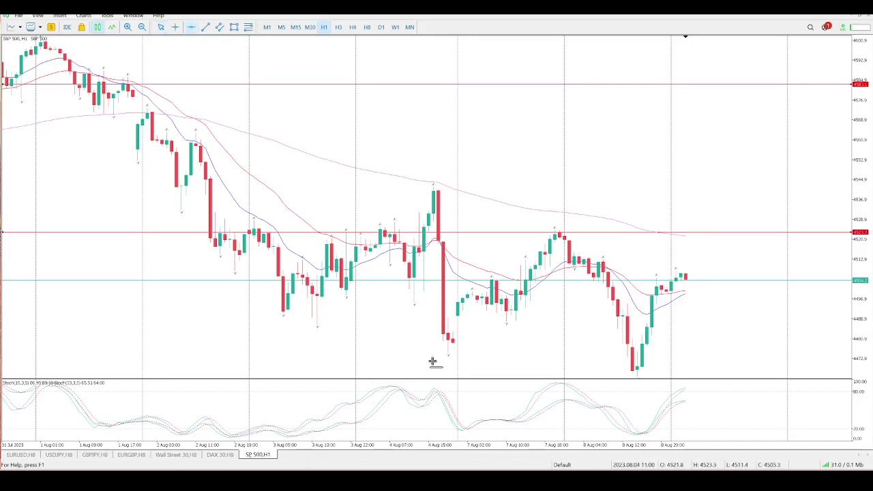
pyautogui.click(510, 321)
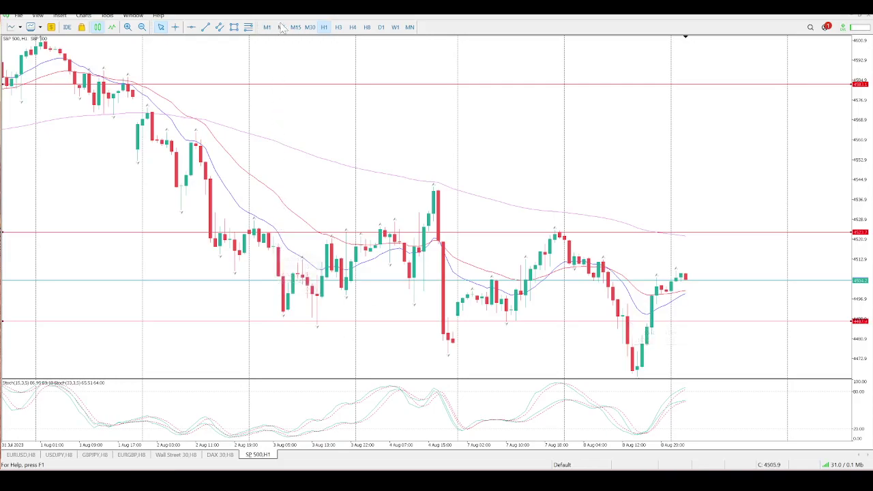
pyautogui.click(191, 27)
pyautogui.click(237, 264)
pyautogui.moveTo(236, 264); pyautogui.dragTo(240, 271)
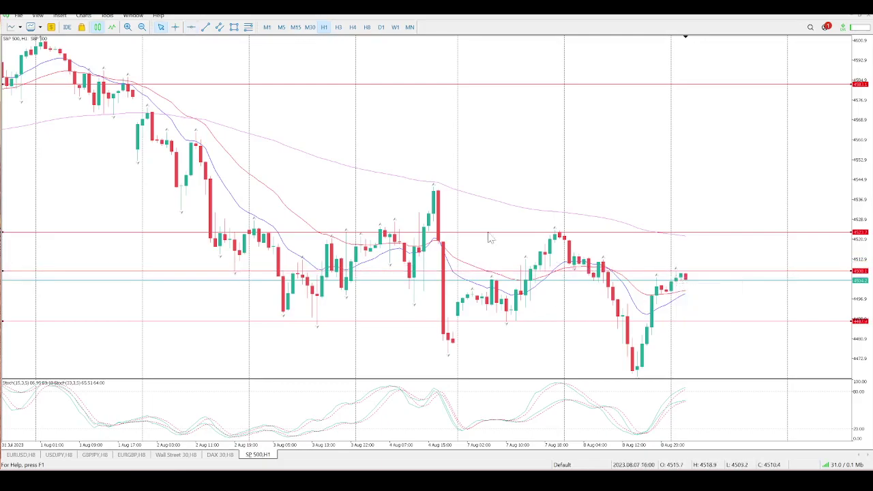
pyautogui.click(295, 29)
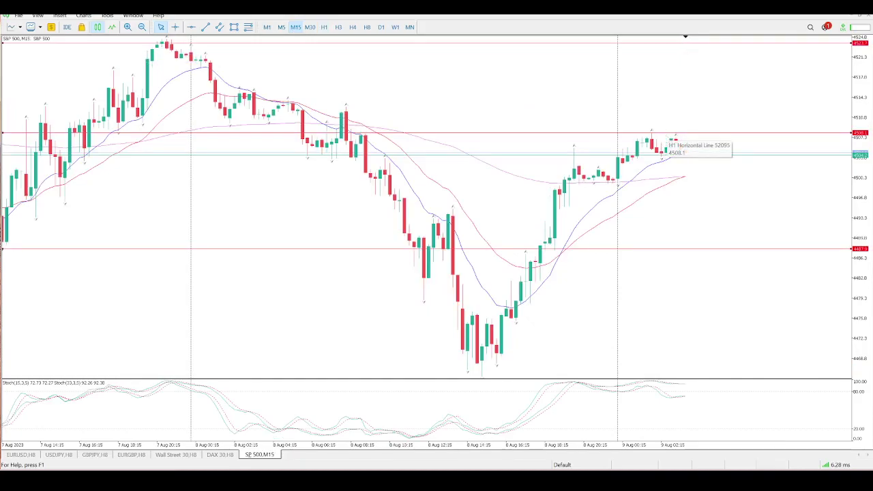
# Draw two red horizontal levels just below current price on M15, one at 4501.7.
pyautogui.click(194, 32)
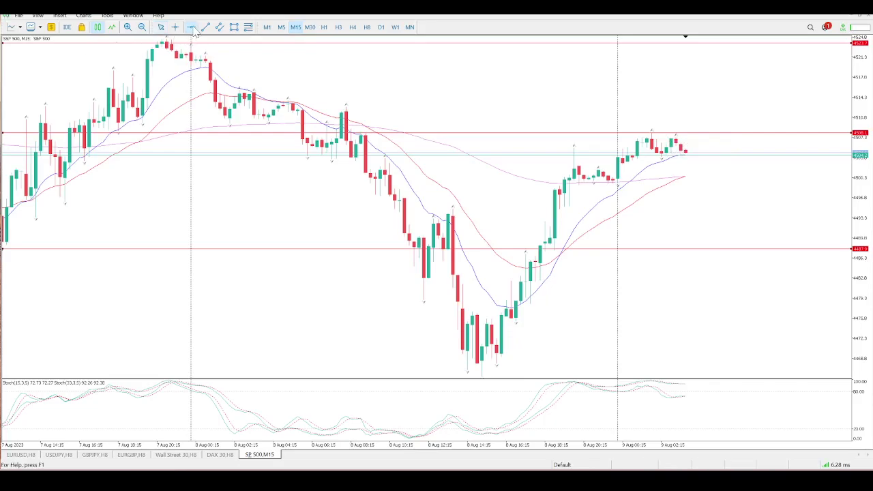
pyautogui.moveTo(217, 142); pyautogui.dragTo(214, 159)
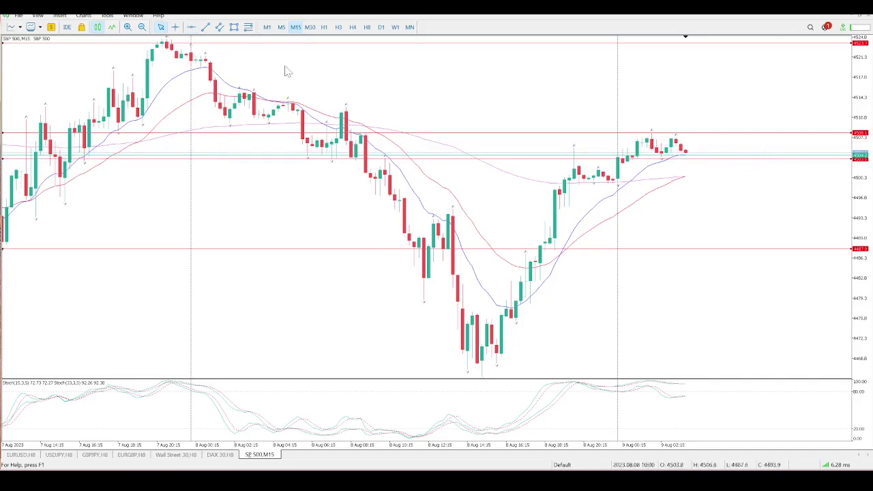
pyautogui.click(191, 27)
pyautogui.moveTo(663, 171); pyautogui.dragTo(659, 169)
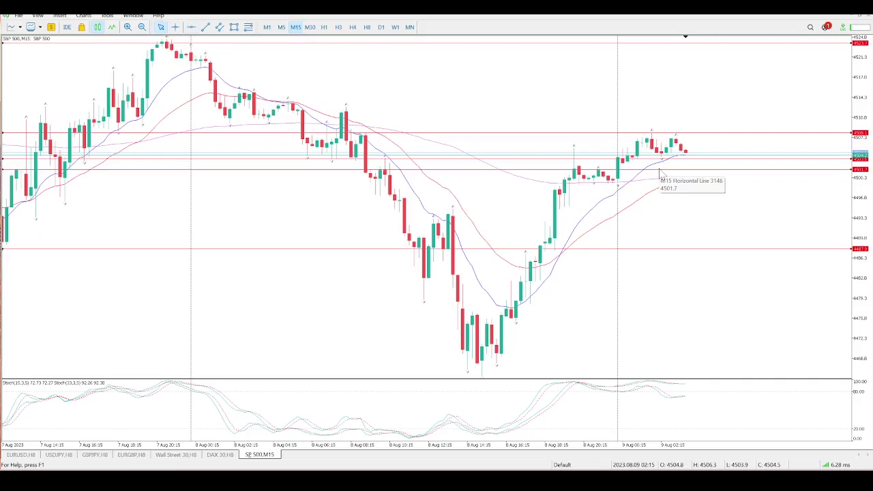
# Scroll back through the history and nudge the lower level slightly down.
pyautogui.scroll(8, 660, 172)
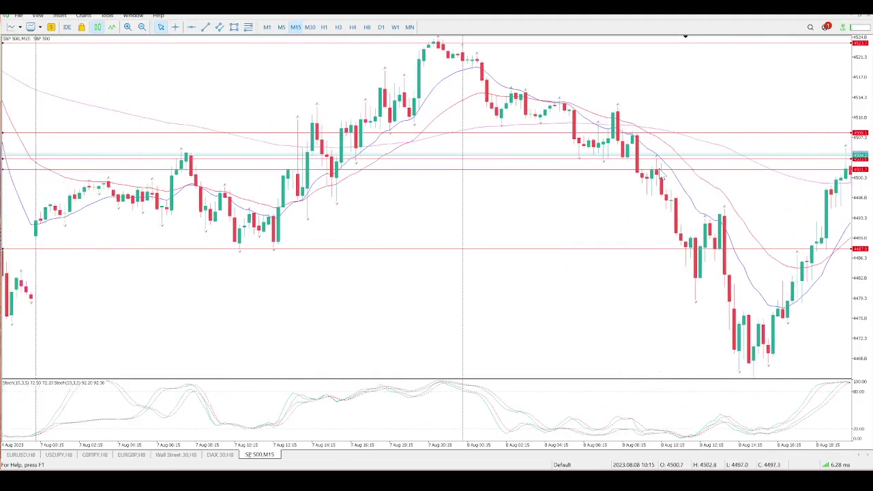
pyautogui.scroll(6, 660, 171)
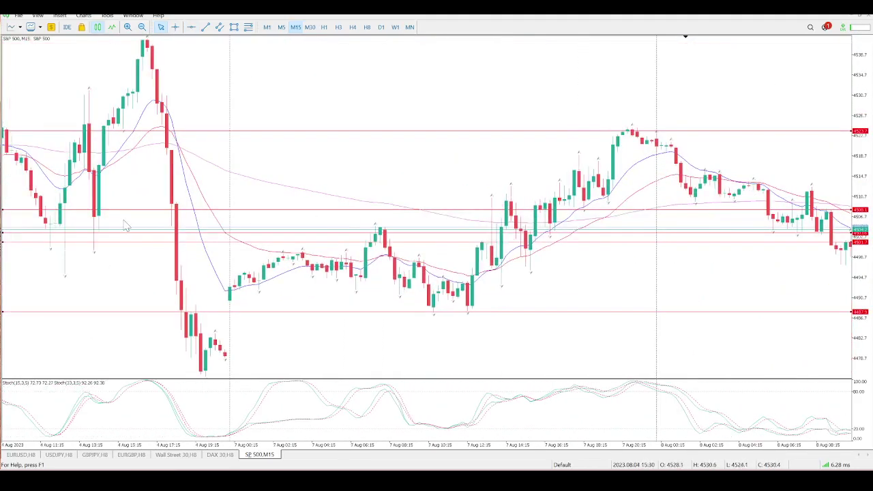
pyautogui.moveTo(116, 248); pyautogui.dragTo(116, 255)
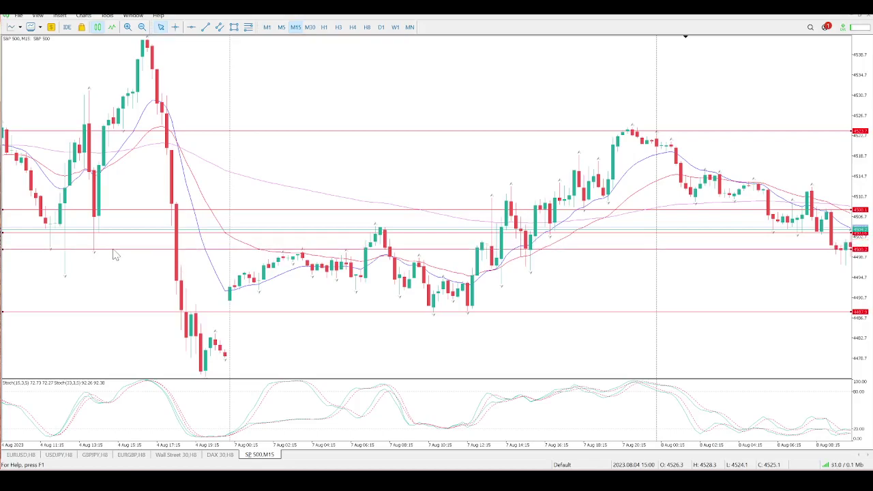
pyautogui.scroll(-13, 538, 265)
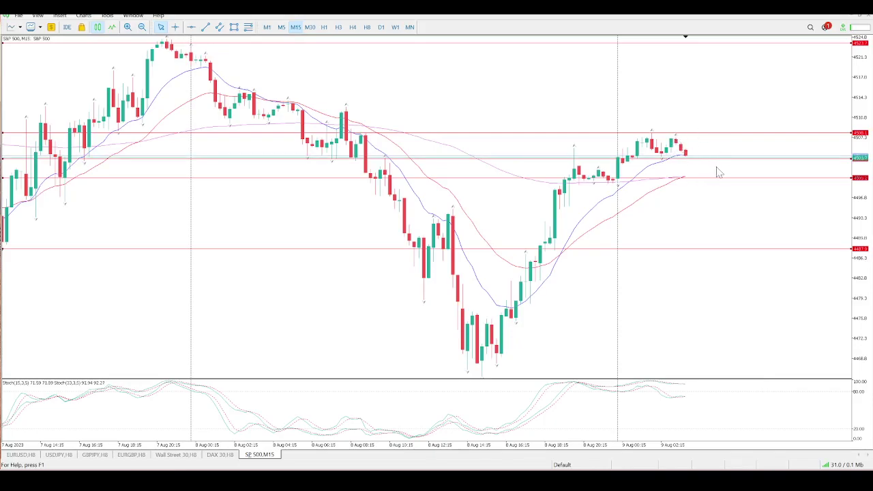
# Add a red support level below price and compress the scale so levels 4523.7 to 4463 show.
pyautogui.click(191, 27)
pyautogui.moveTo(364, 189); pyautogui.dragTo(407, 196)
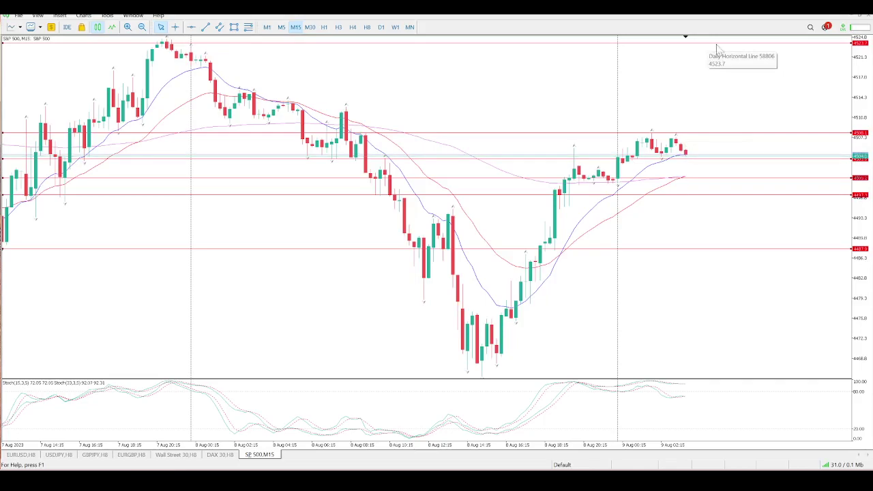
pyautogui.moveTo(861, 80); pyautogui.dragTo(848, 240)
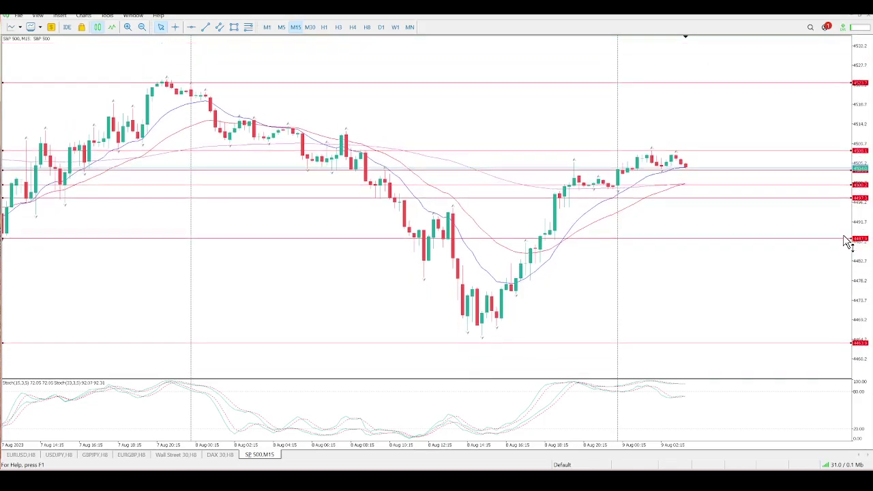